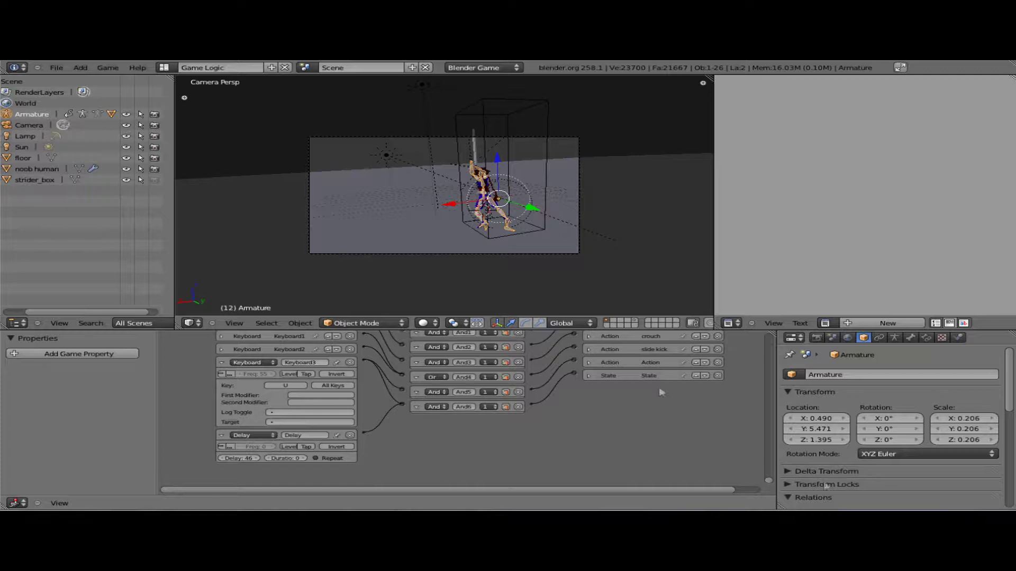
Run the game to test the character, then stop it and toggle select all on and off
scroll(772, 471, "up", 1)
scroll(773, 470, "up", 3)
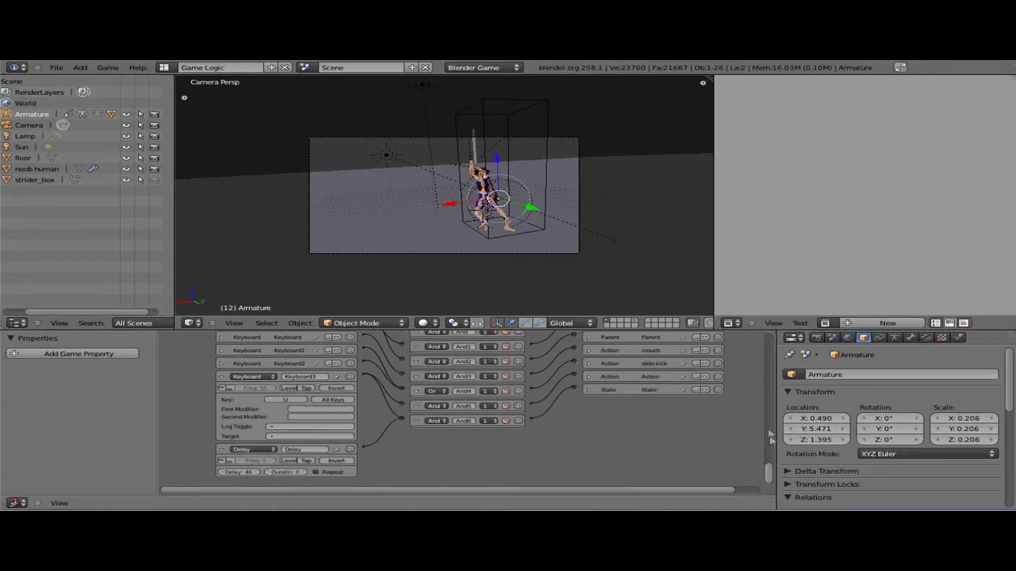
scroll(769, 429, "up", 4)
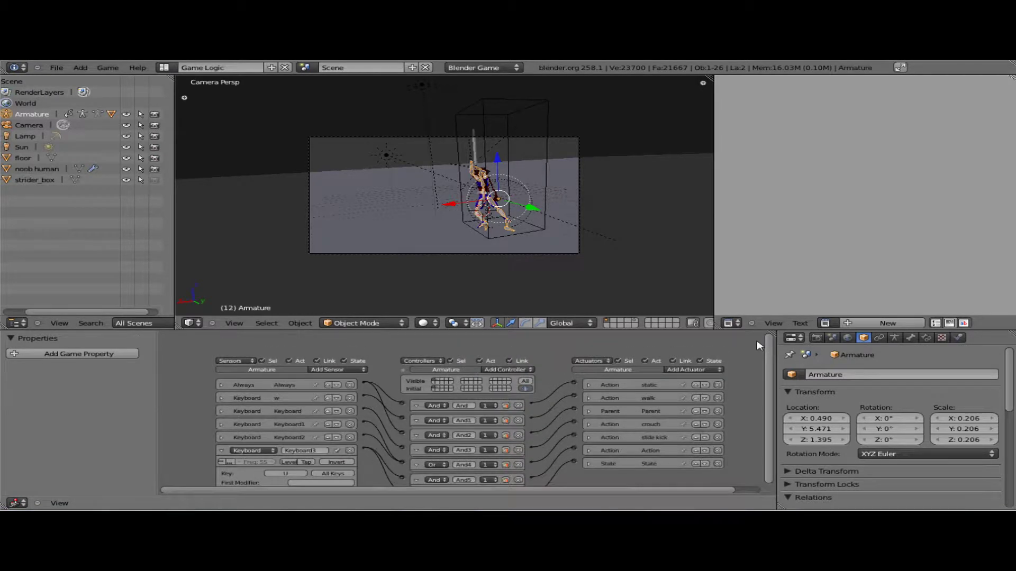
scroll(765, 371, "down", 2)
scroll(768, 396, "down", 1)
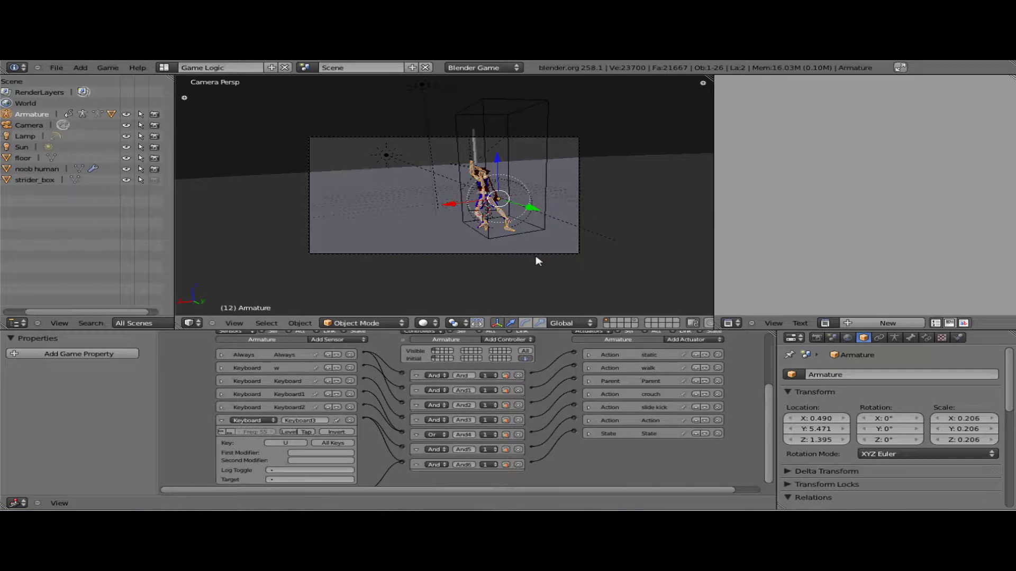
key("p")
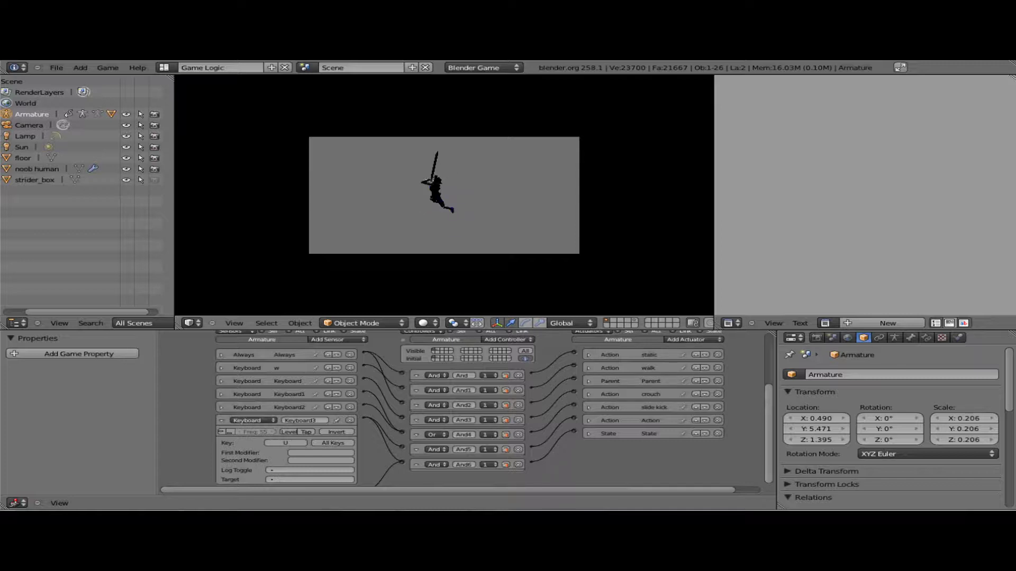
key("Escape")
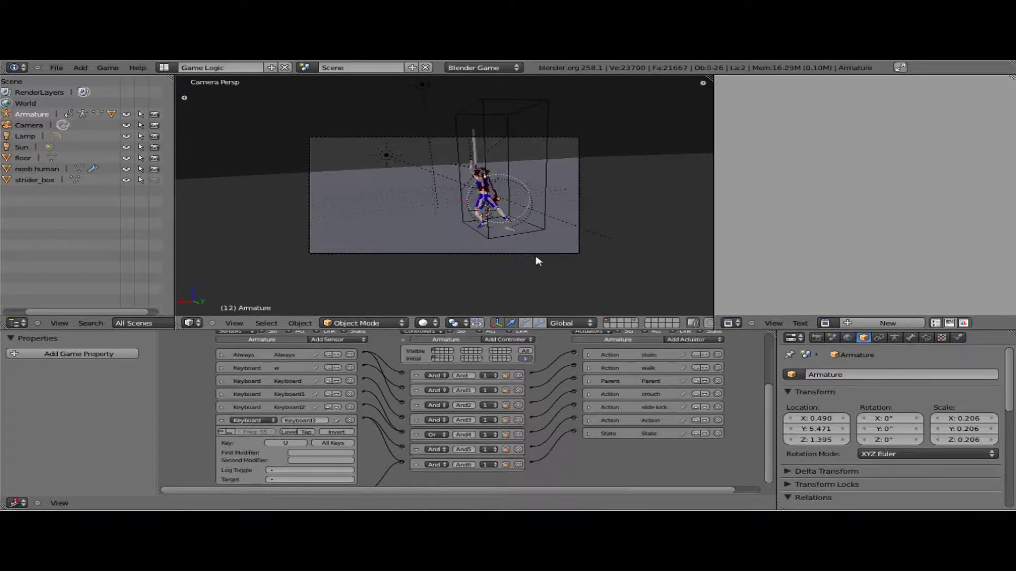
key("a")
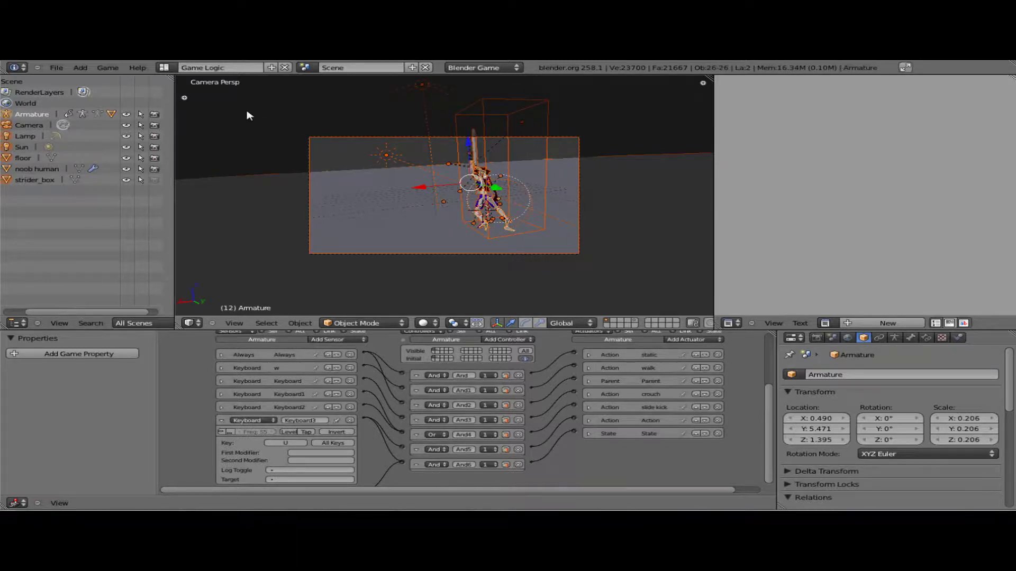
key("a")
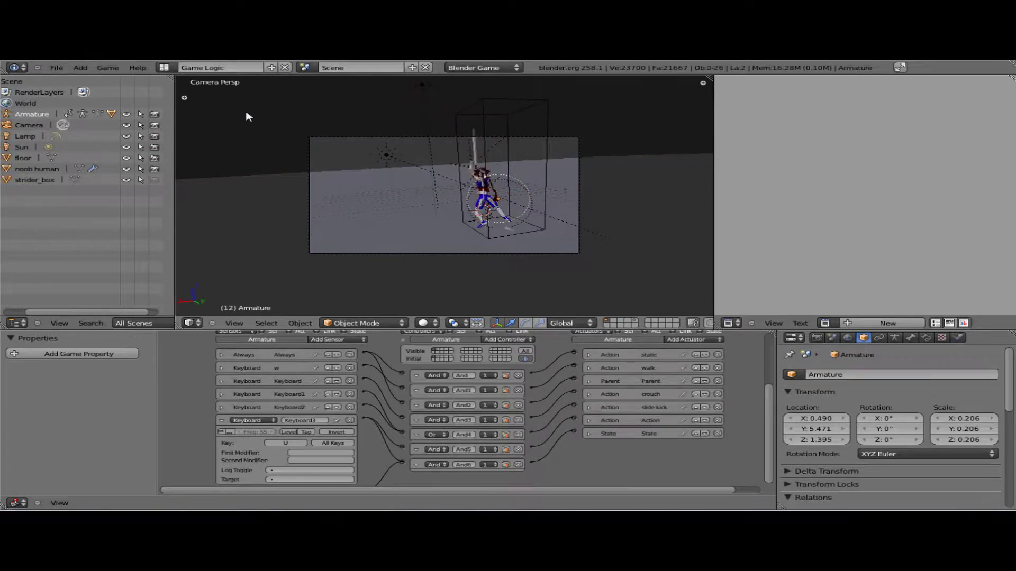
Switch to the Default screen layout and select only the armature
left_click(165, 68)
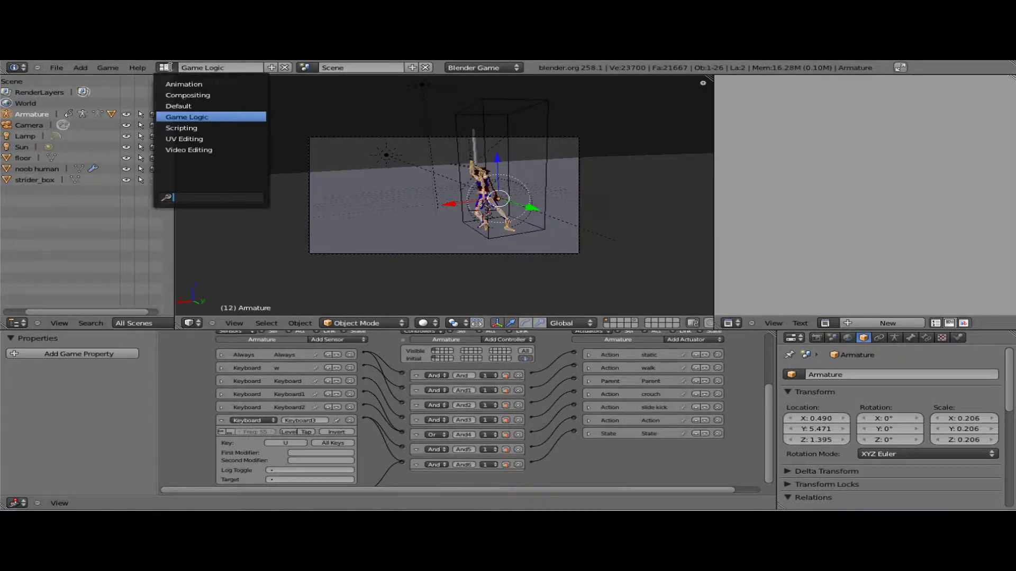
left_click(210, 105)
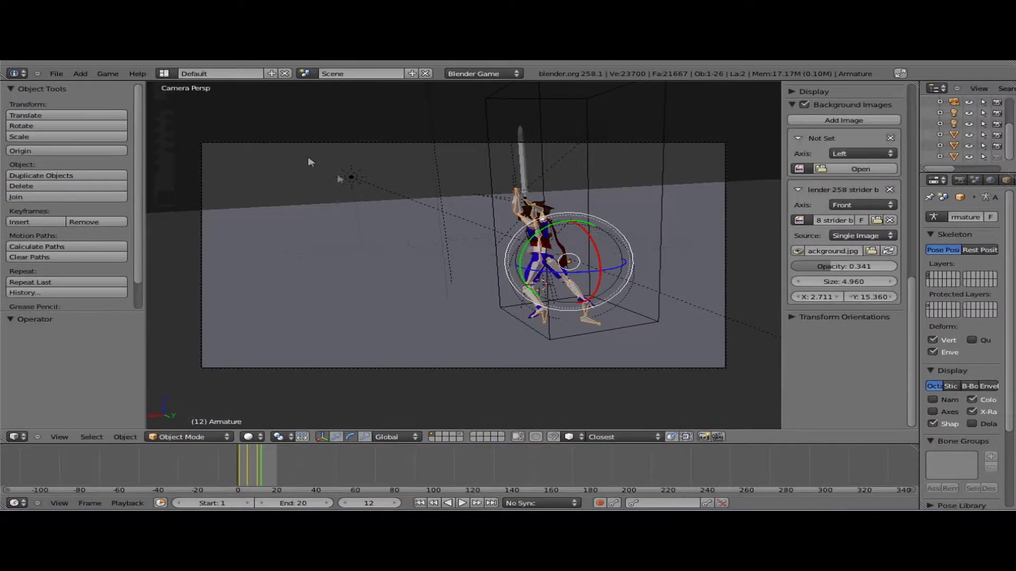
key("a")
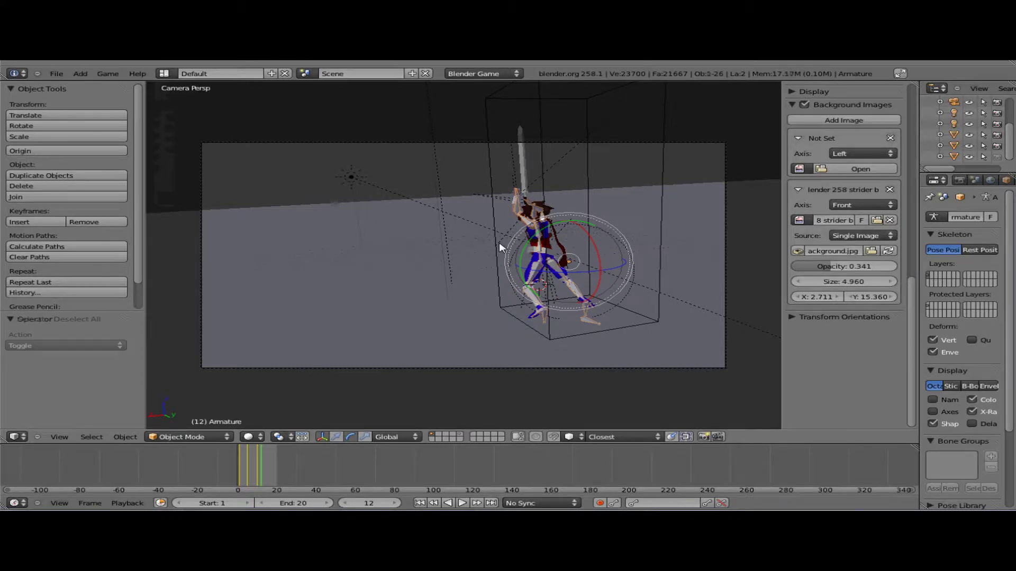
key("a")
right_click(500, 242)
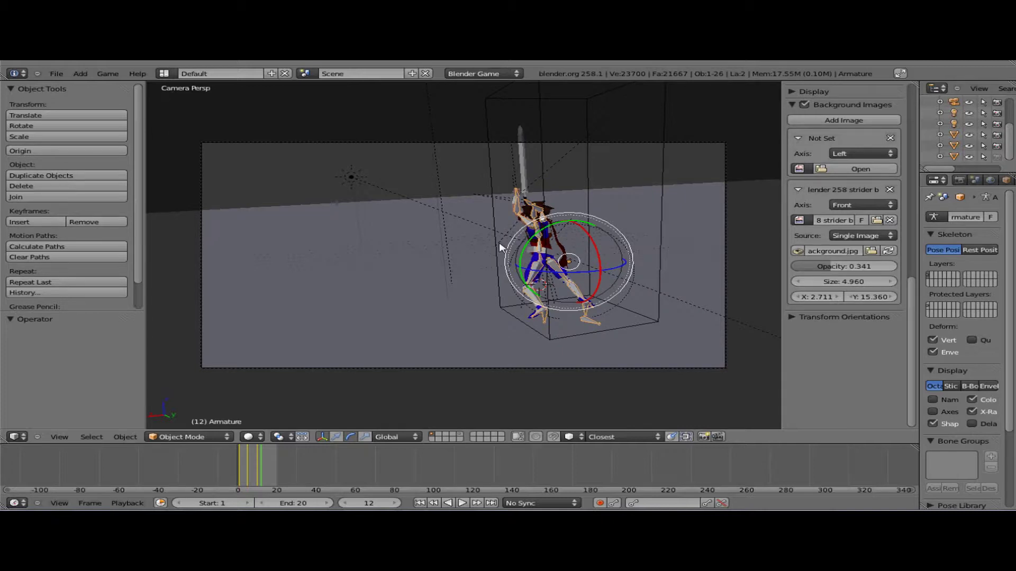
Back in Game Logic, check Keyboard2, link a sensor to And6, and expand the jab1 Action actuator
left_click(166, 74)
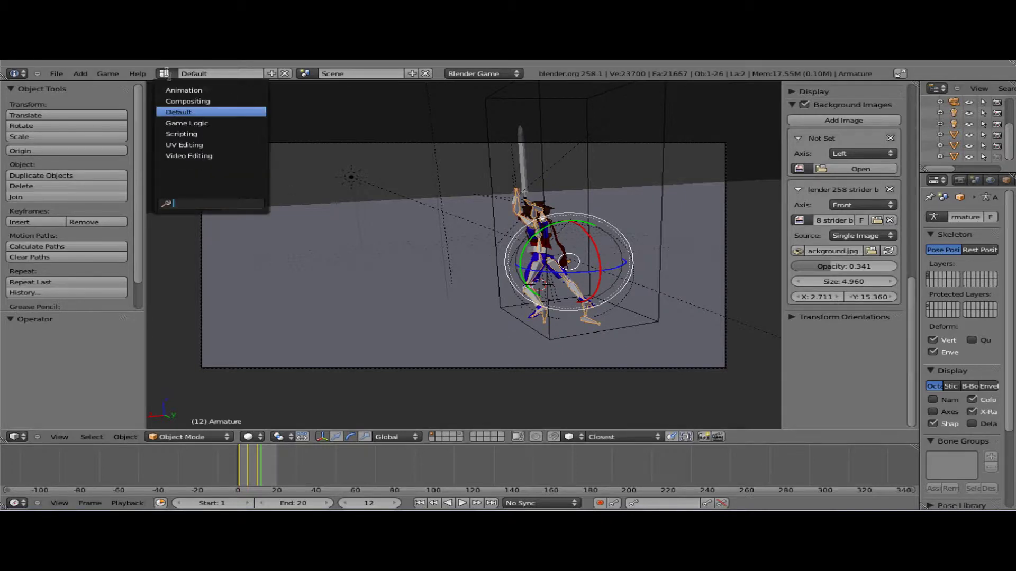
left_click(187, 123)
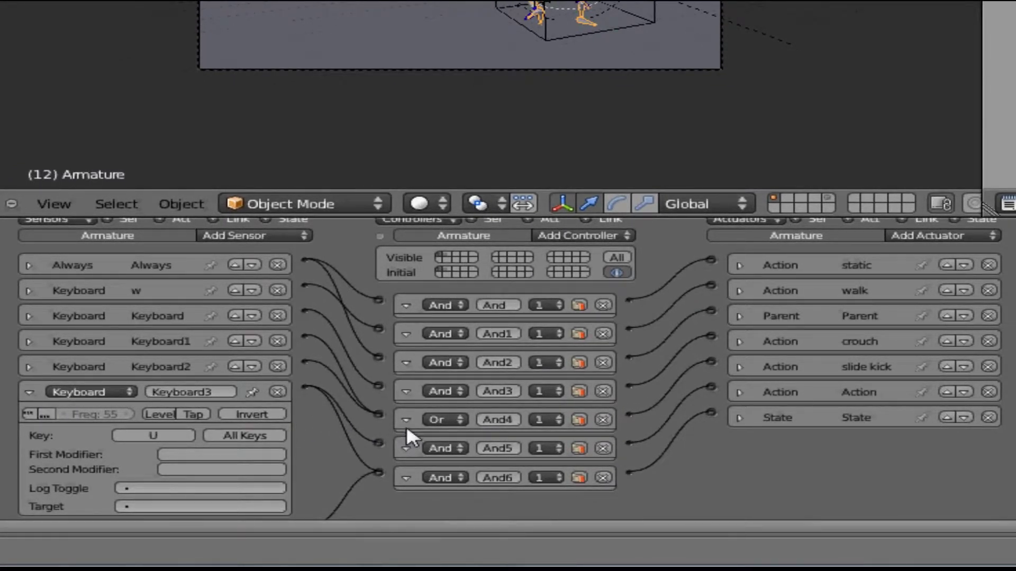
left_click(31, 366)
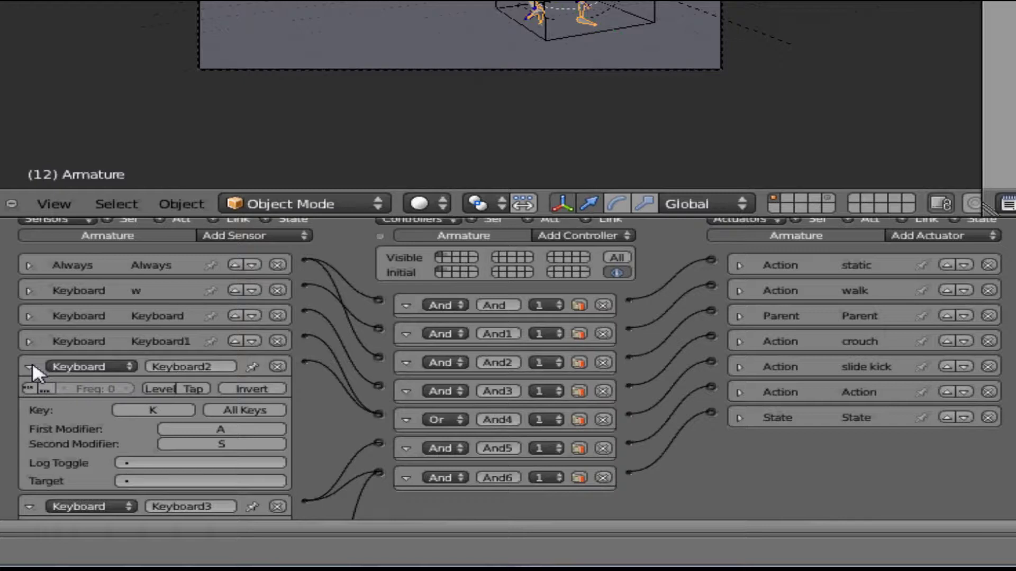
left_click(32, 365)
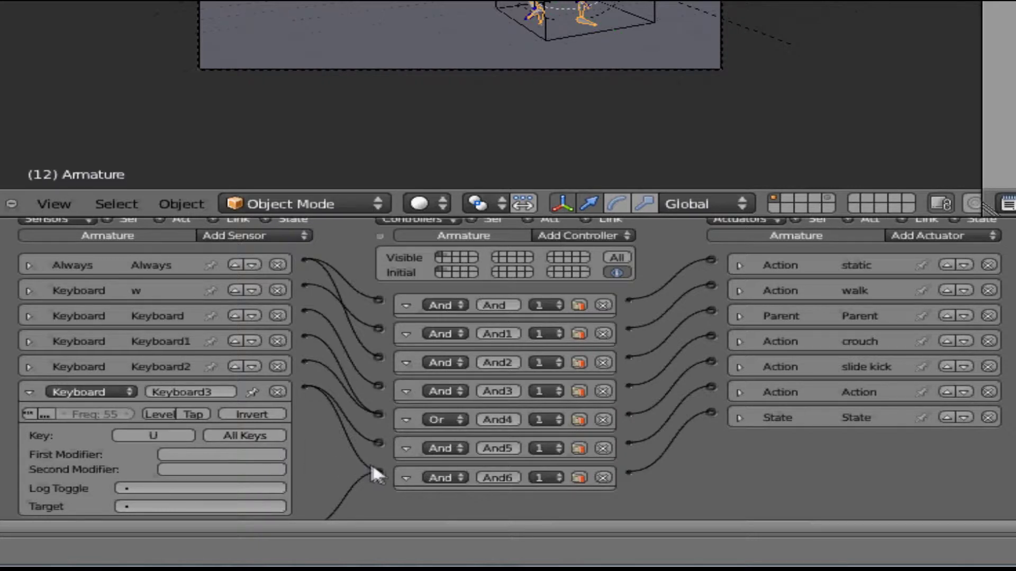
left_click_drag(371, 468, 378, 472)
left_click(739, 392)
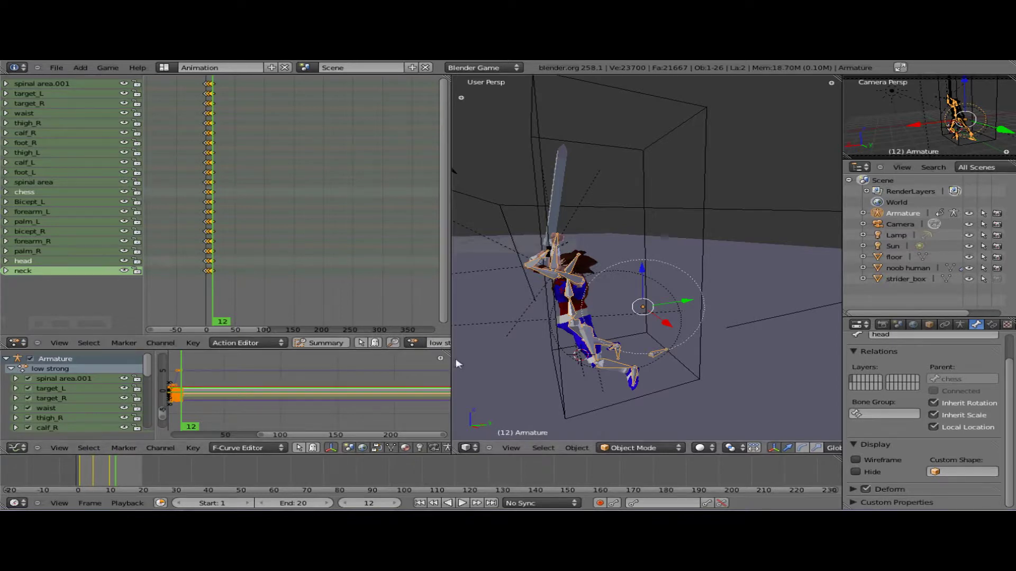
Widen the animation editors and load the jab1 action to preview it from frame 1
left_click_drag(452, 364, 574, 364)
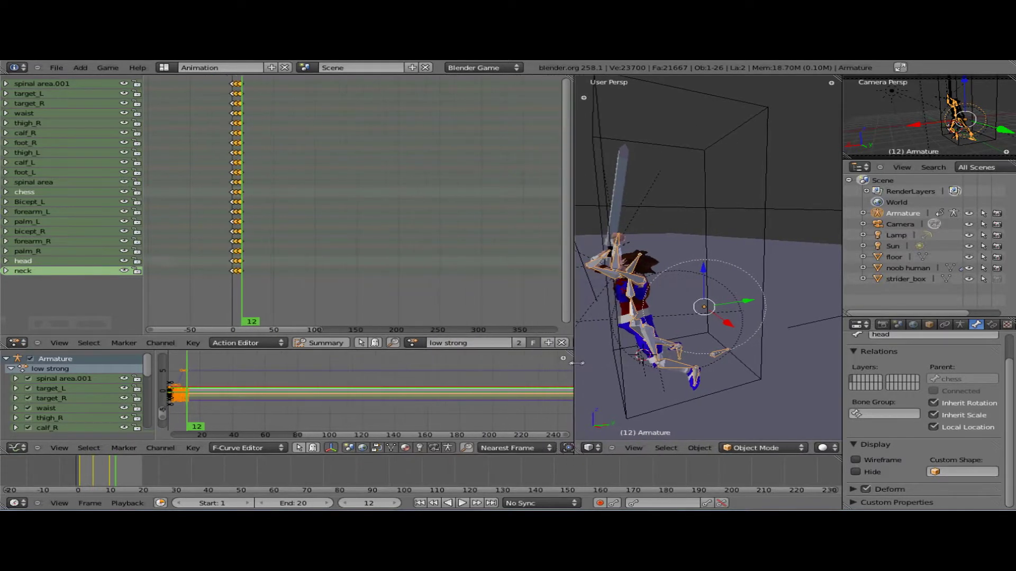
left_click(412, 343)
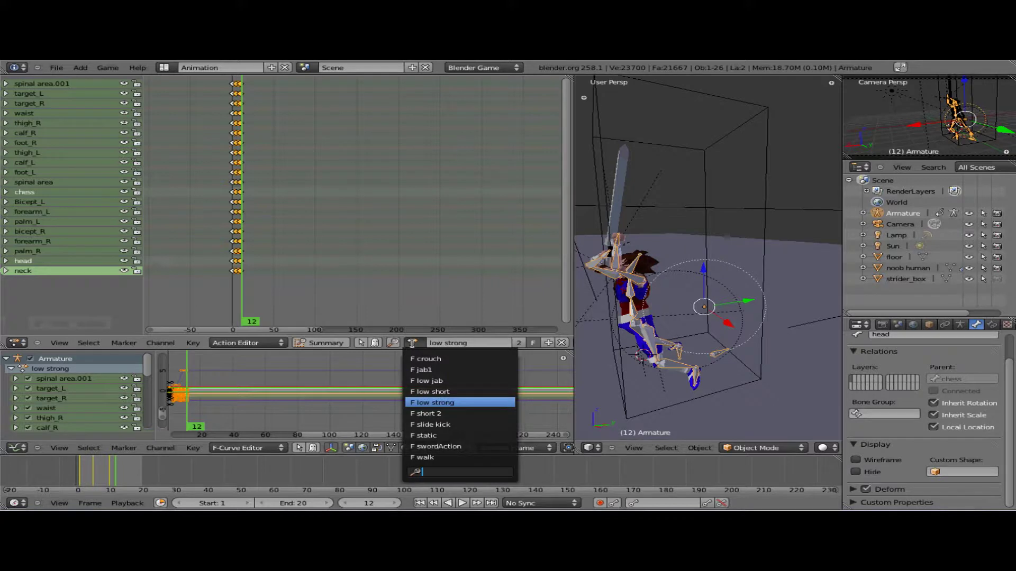
left_click(440, 370)
mouse_move(116, 472)
left_mouse_down()
mouse_move(80, 480)
mouse_move(114, 476)
left_mouse_up()
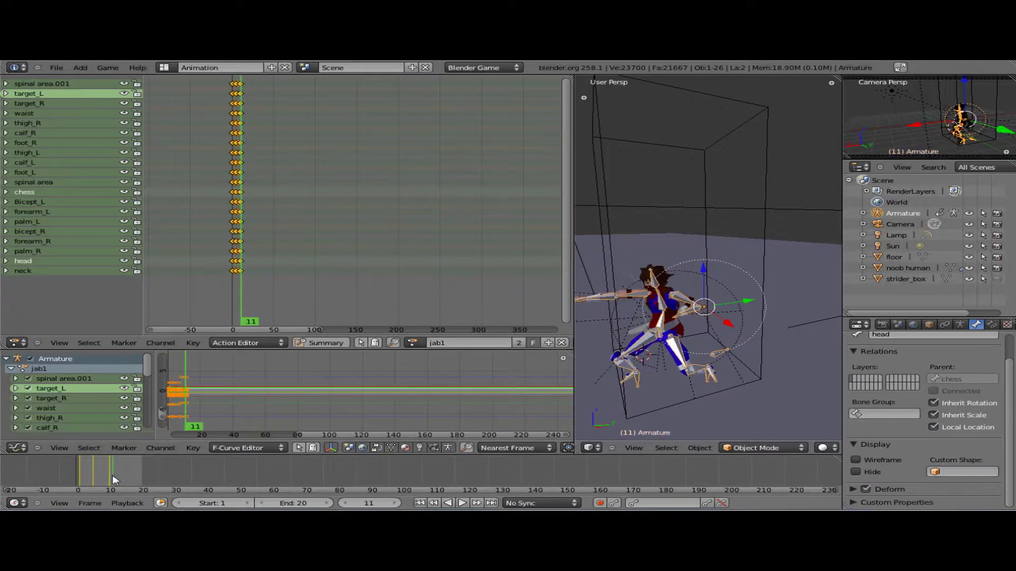
Switch back to the low strong action and scrub frames 0–12 to see the raised-sword pose
left_click(413, 343)
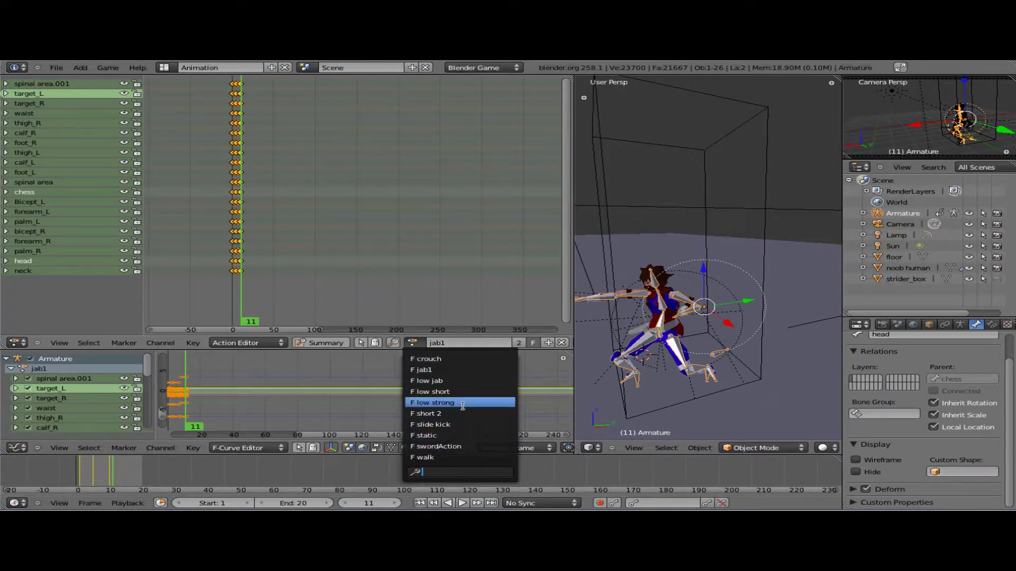
left_click(459, 403)
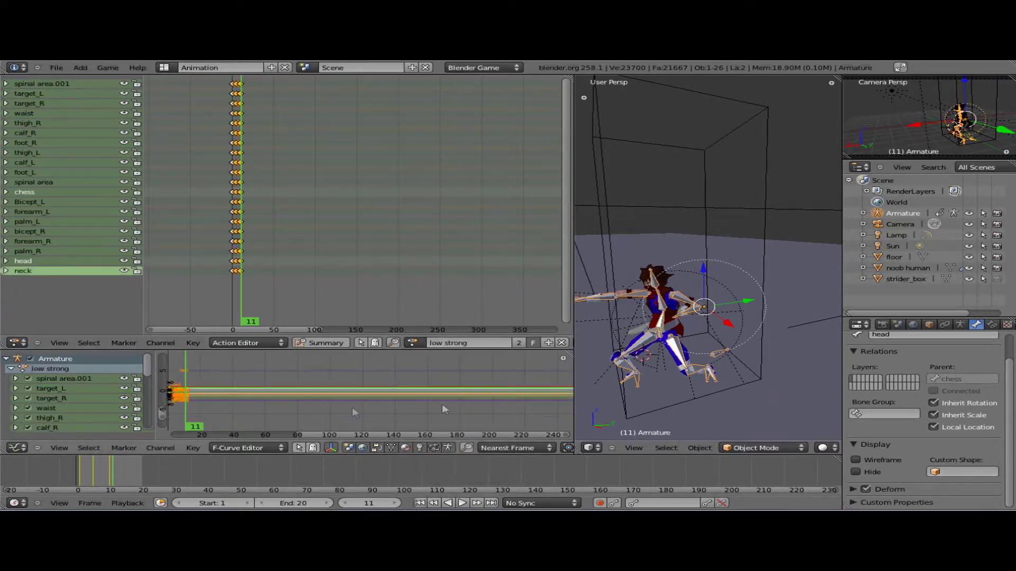
left_click(77, 473)
left_click_drag(79, 472, 120, 475)
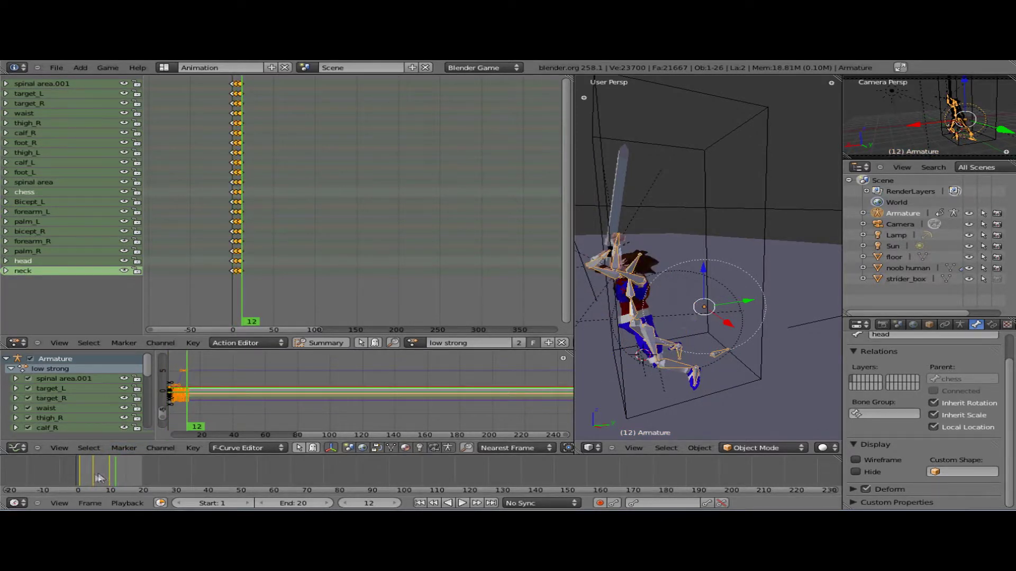
left_click(78, 478)
left_click_drag(78, 478, 121, 480)
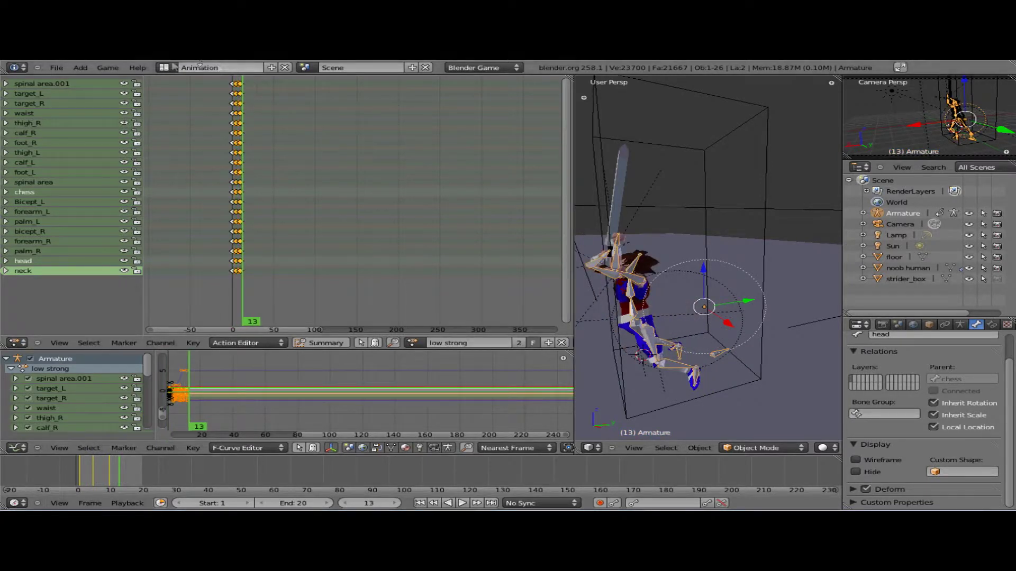
left_click(163, 68)
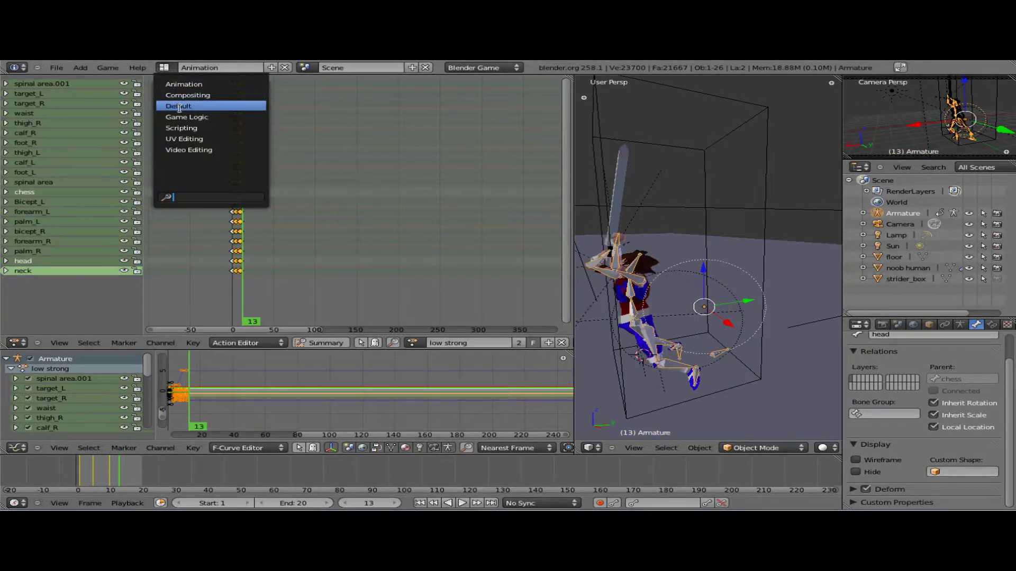
Return to Game Logic and scroll the Logic Editor to reveal the Delay sensor and jab1 actuator
left_click(182, 117)
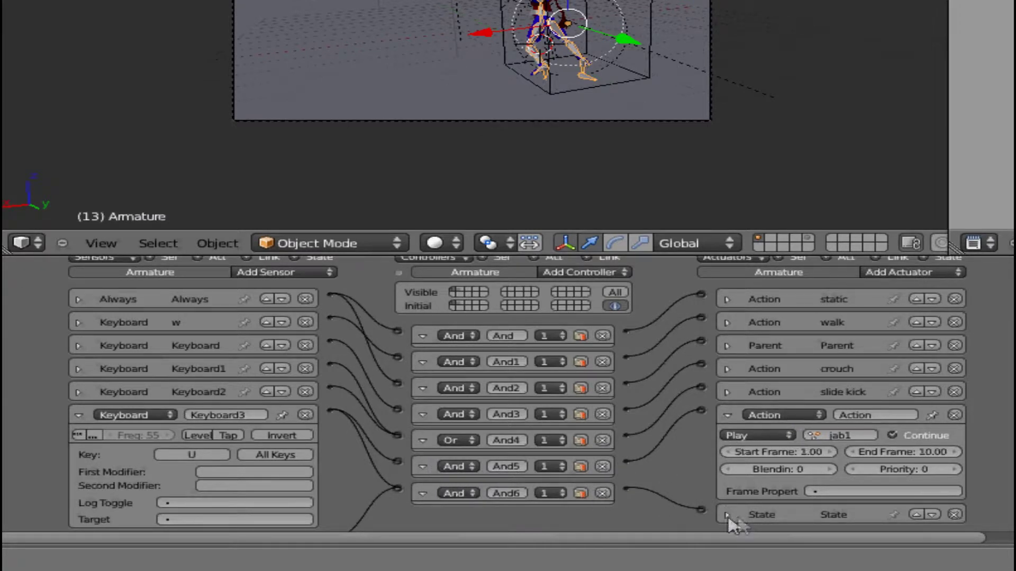
scroll(367, 463, "down", 1)
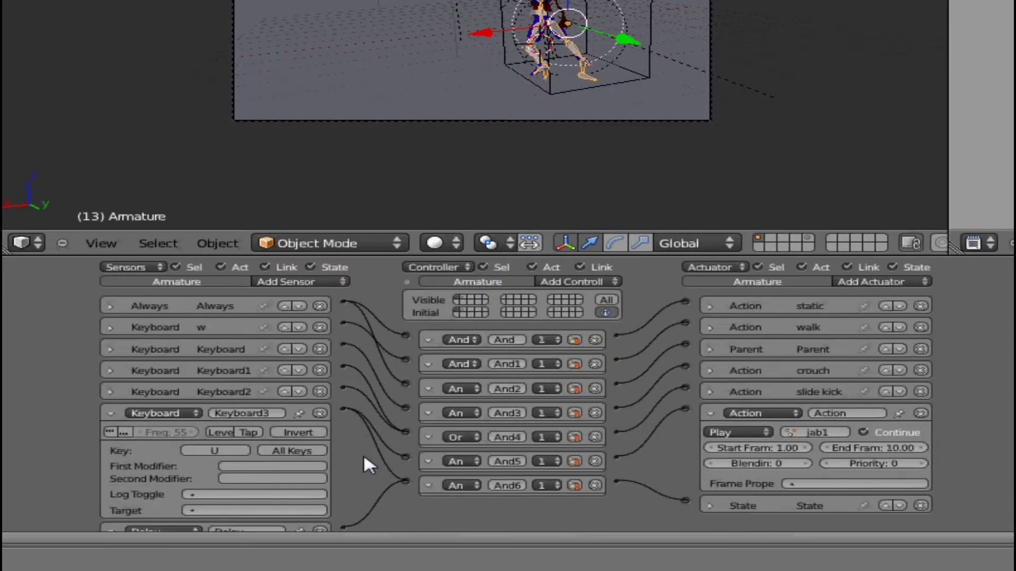
scroll(516, 394, "down", 3)
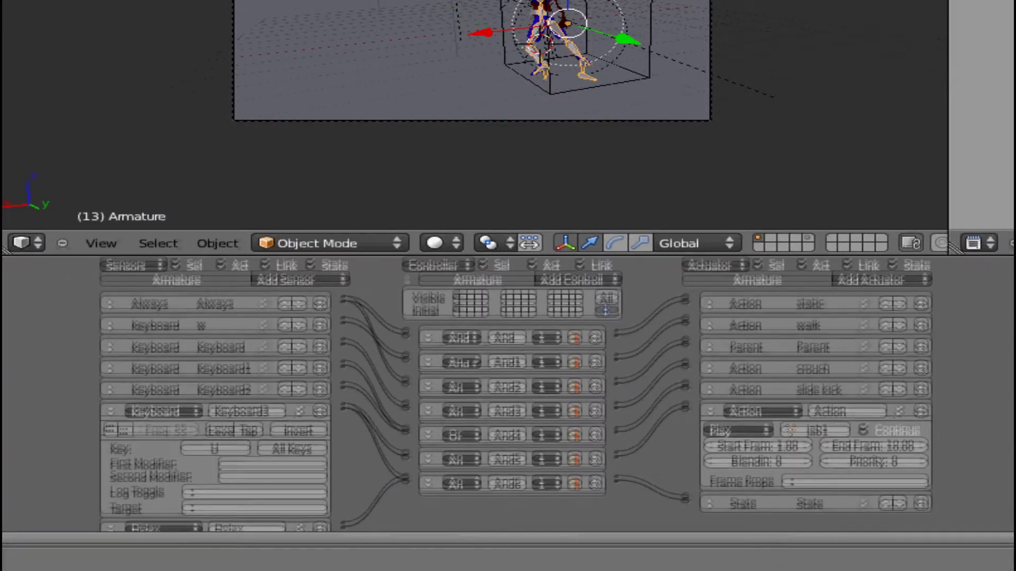
scroll(111, 471, "down", 2)
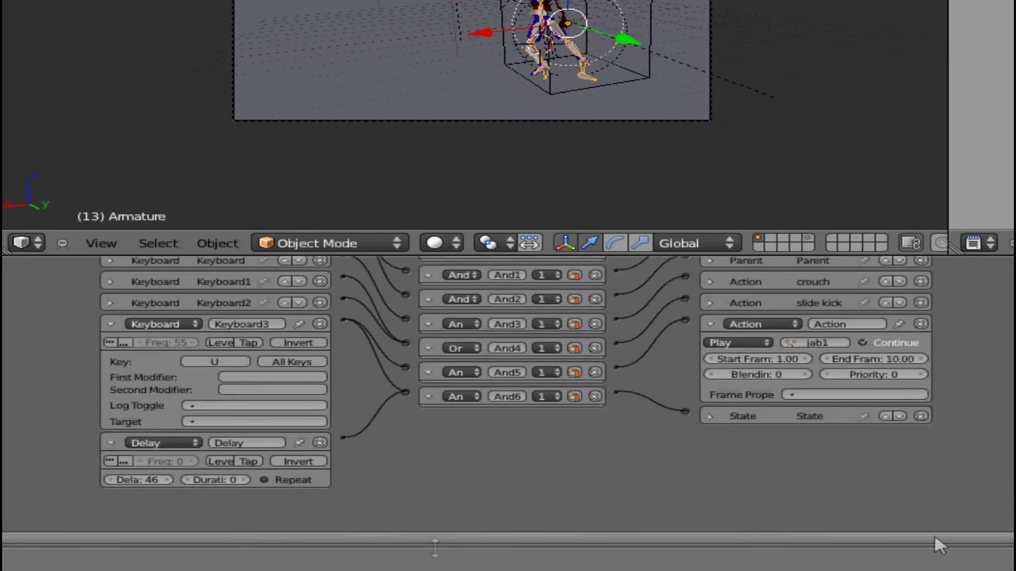
scroll(111, 471, "down", 1)
scroll(107, 493, "up", 1)
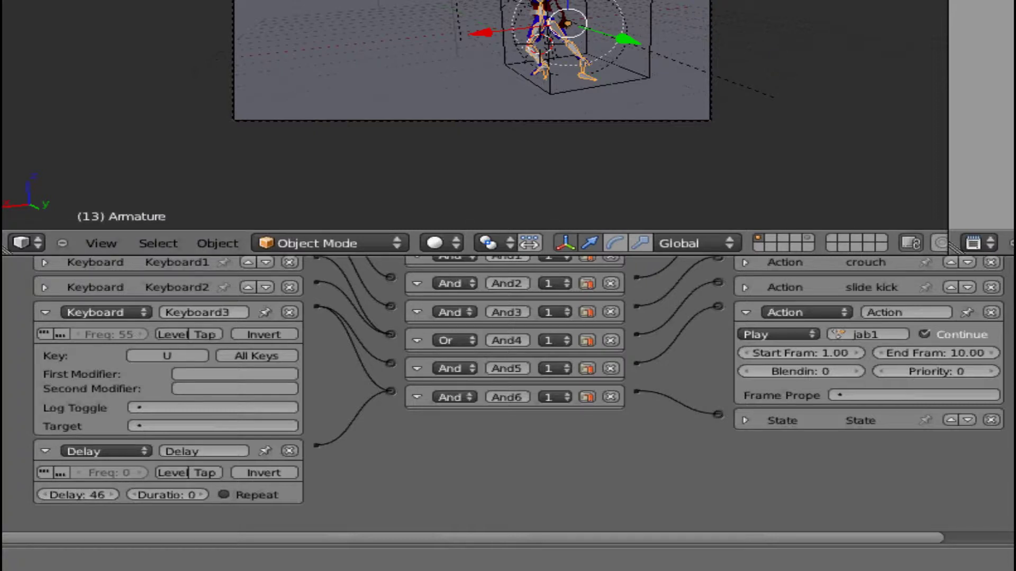
key("space")
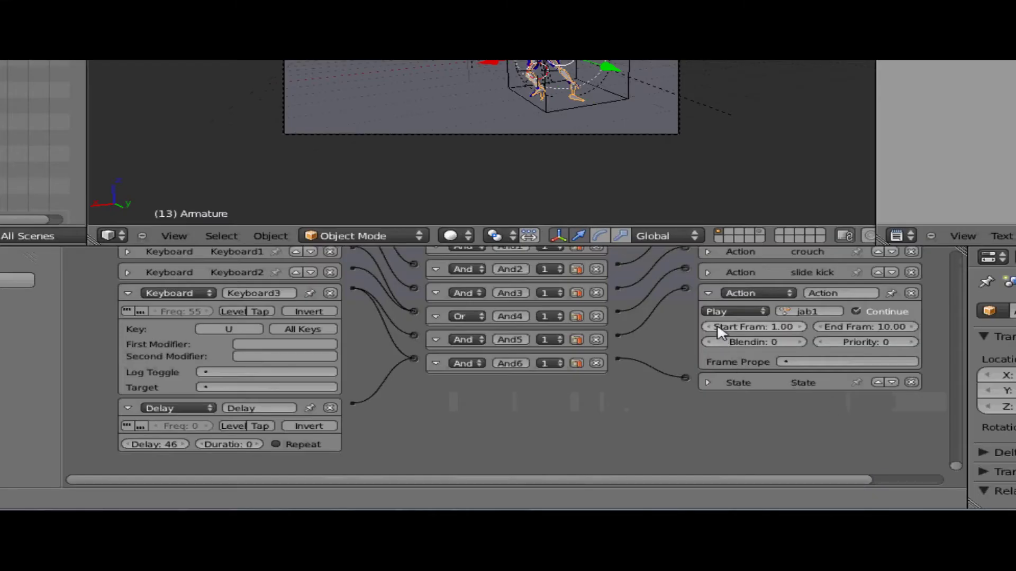
Change the jab1 Action actuator's play mode from Play to Loop End, then start the game to test it
left_click(723, 310)
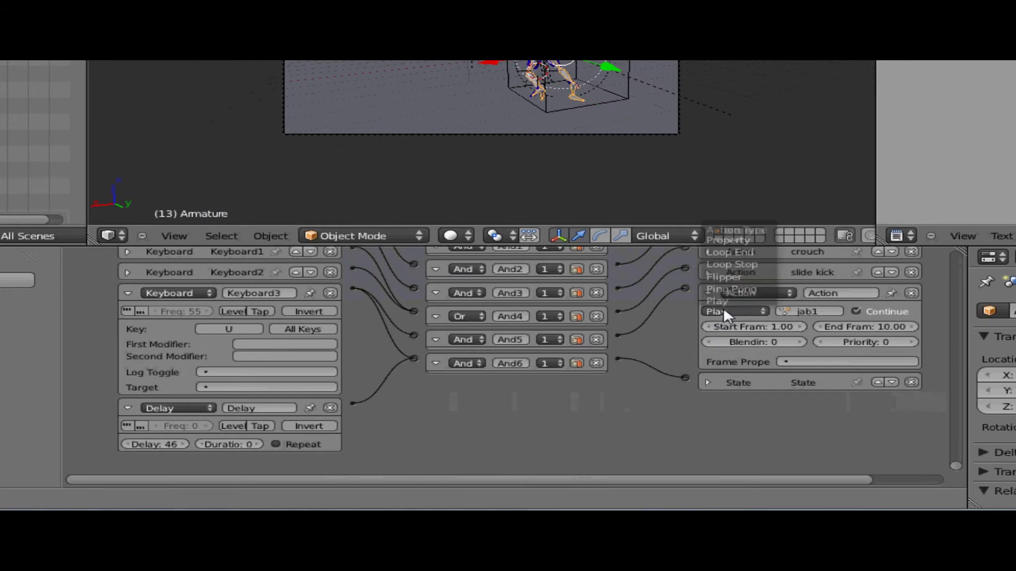
left_click(752, 253)
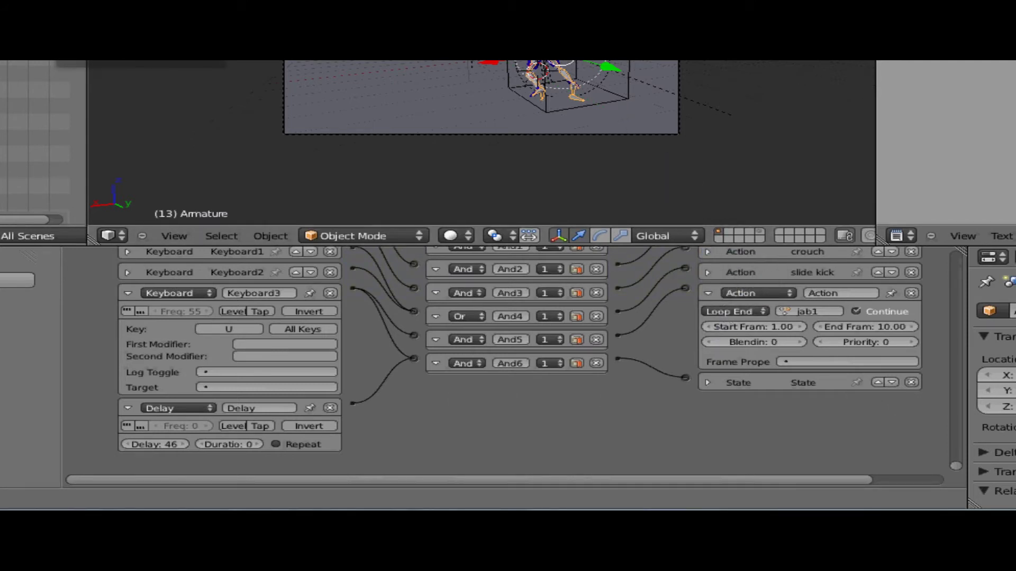
key("p")
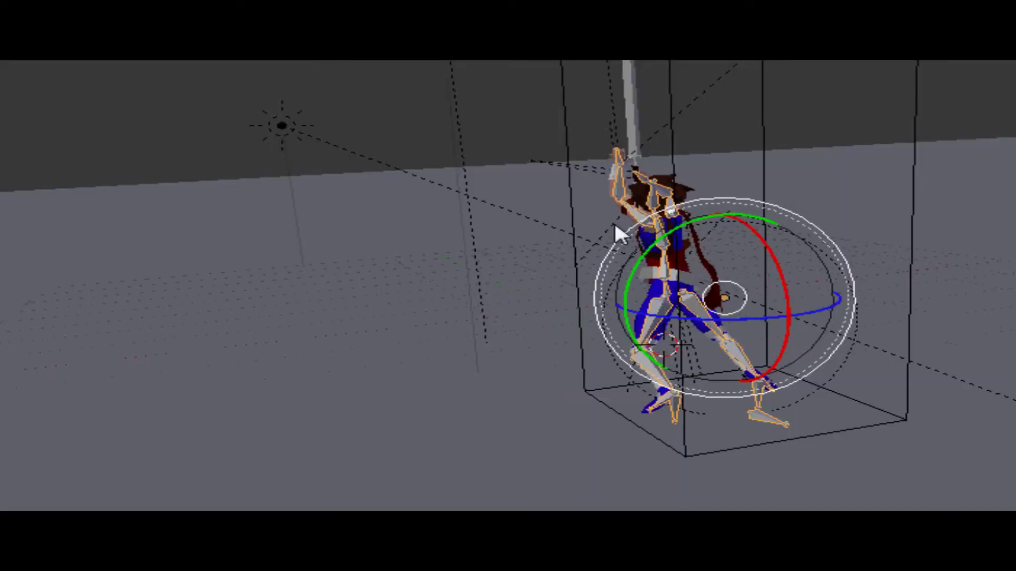